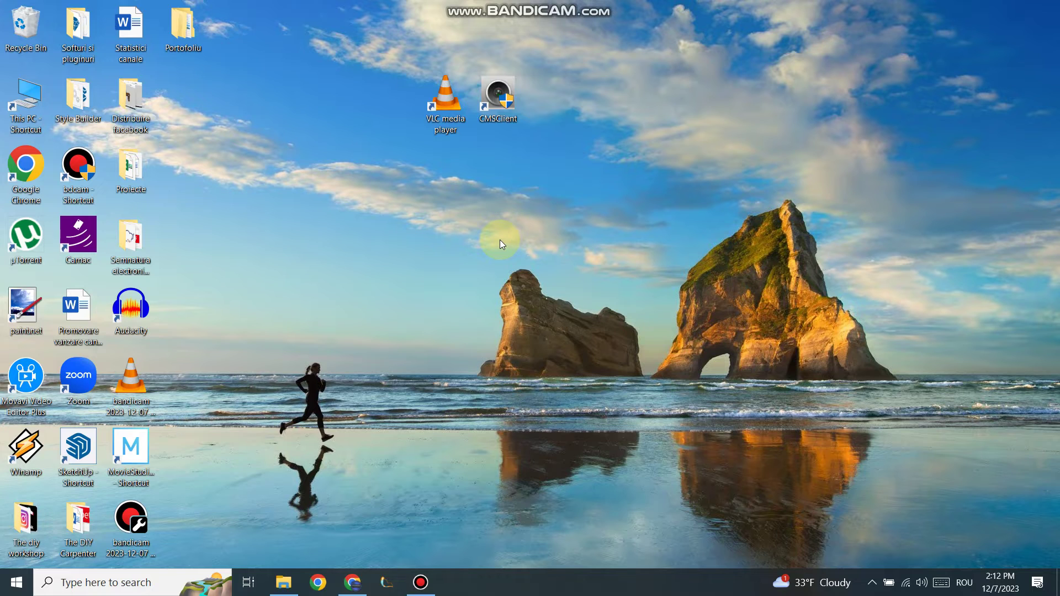
- Launch CMS Client from its desktop shortcut
{"action": "double_click", "coordinate": [492, 104]}
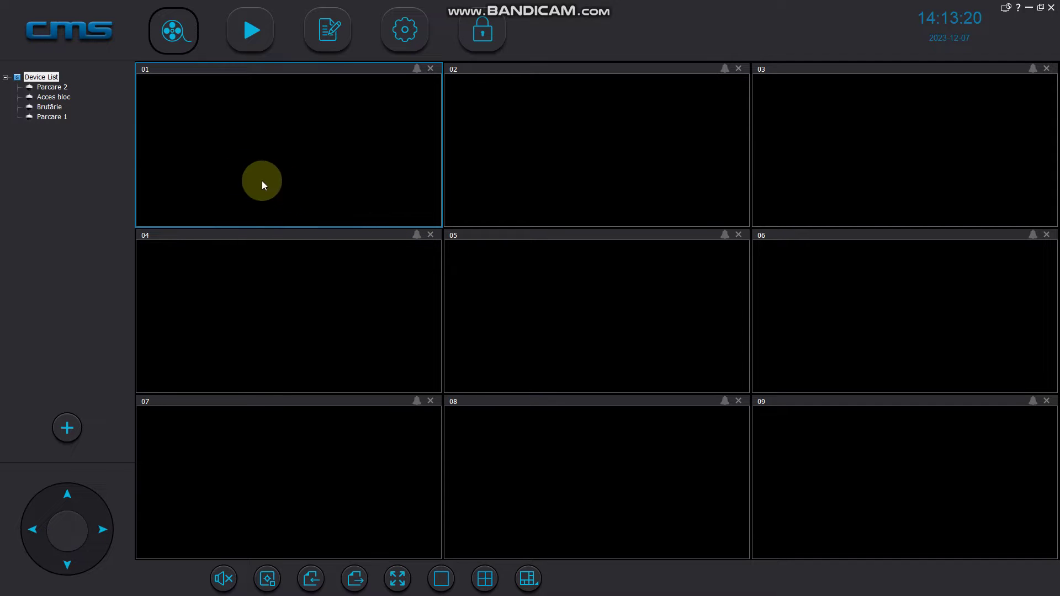
- Show cameras Parcare 2, Brutărie and Parcare 1 in panes 01, 03 and 04
{"action": "left_click_drag", "start_coordinate": [51, 86], "coordinate": [207, 120]}
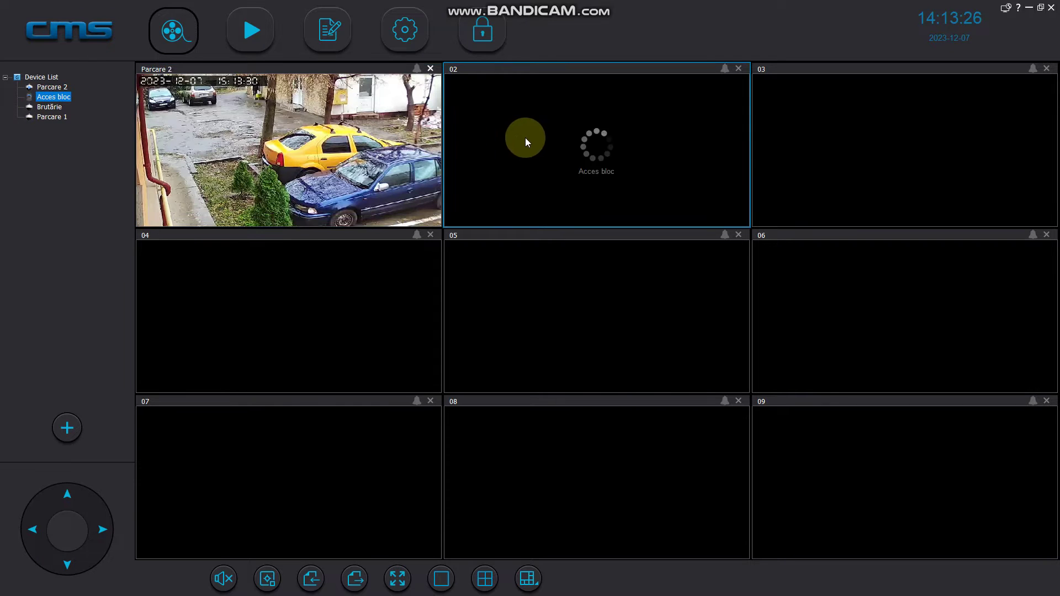
{"action": "left_click_drag", "start_coordinate": [52, 107], "coordinate": [826, 156]}
{"action": "left_click", "coordinate": [46, 119]}
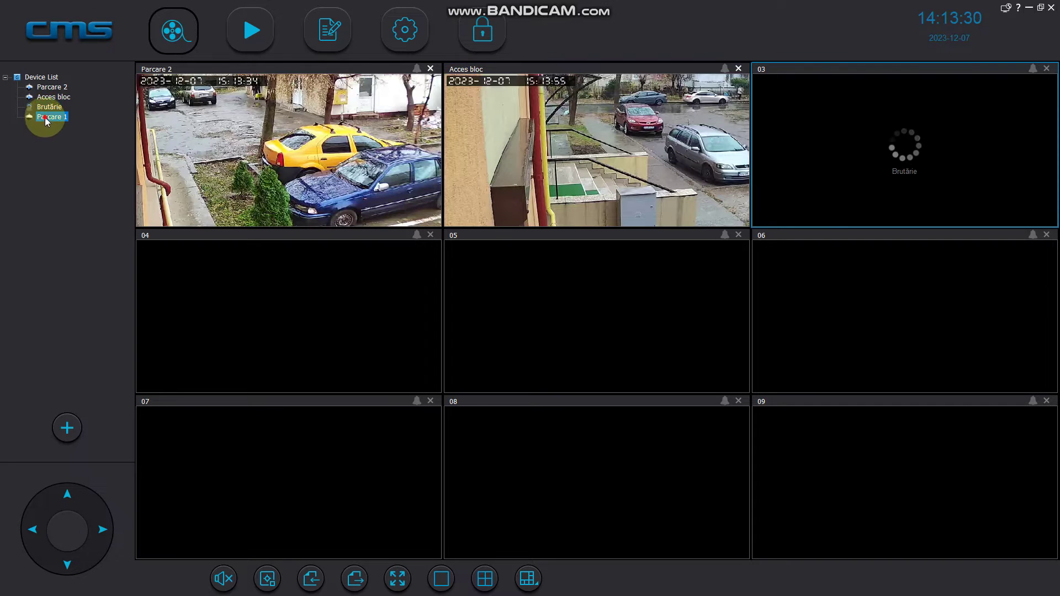
{"action": "left_click_drag", "start_coordinate": [45, 121], "coordinate": [289, 295]}
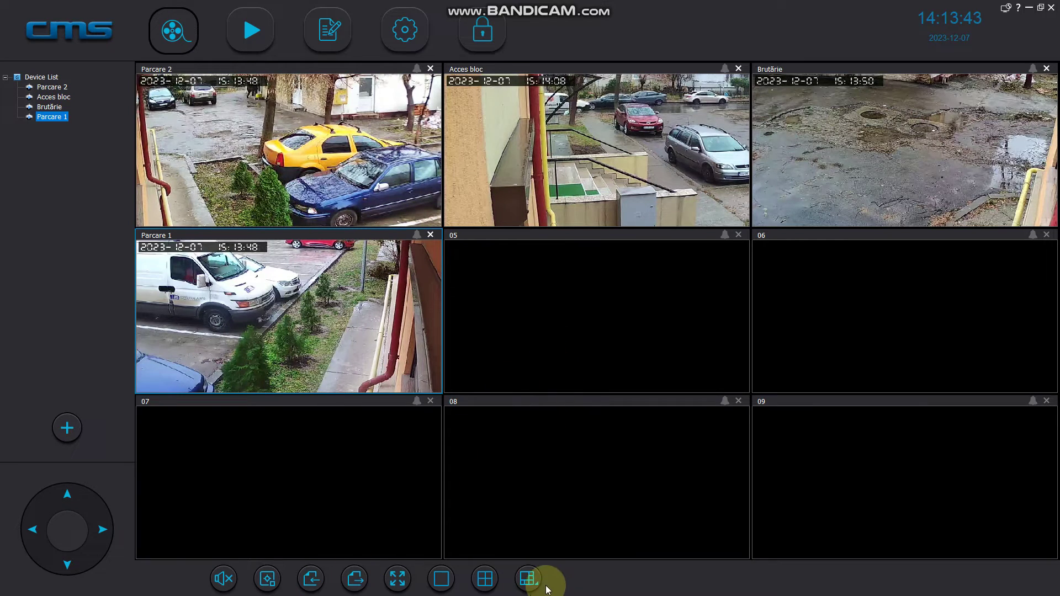
- Try the 1+7 and 1+5 layouts, settle on thirteen panes, and toggle fullscreen on and off
{"action": "left_click", "coordinate": [526, 578]}
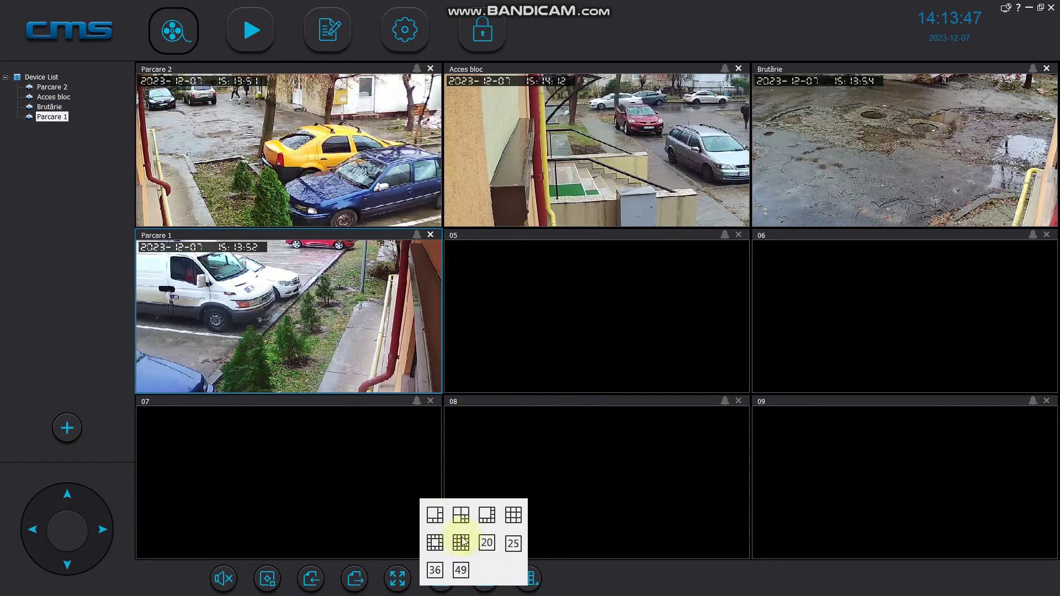
{"action": "left_click", "coordinate": [461, 515]}
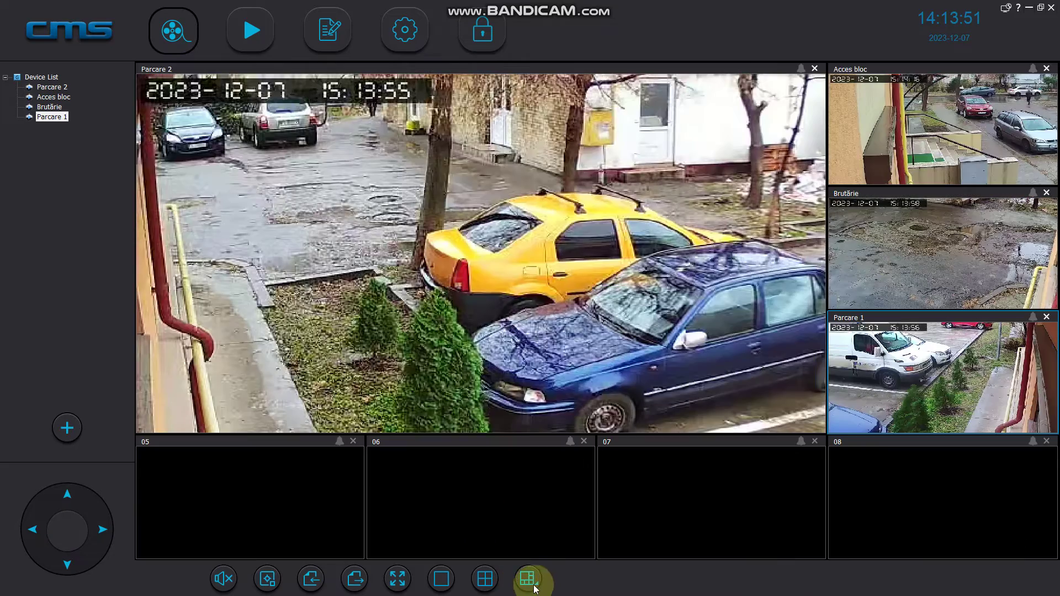
{"action": "left_click", "coordinate": [533, 583]}
{"action": "left_click", "coordinate": [434, 512]}
{"action": "left_click", "coordinate": [527, 578]}
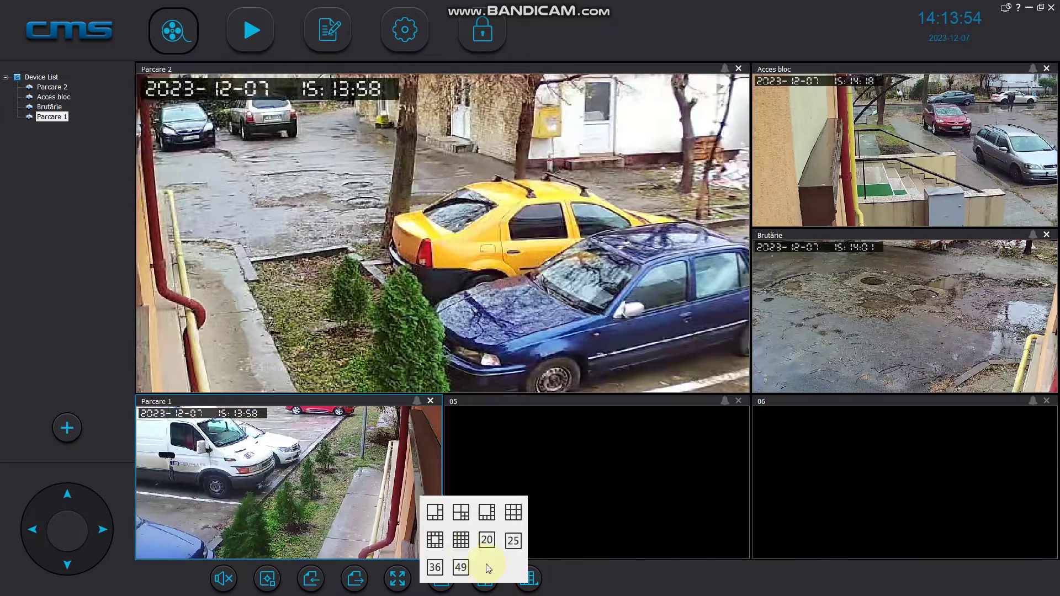
{"action": "left_click", "coordinate": [435, 540]}
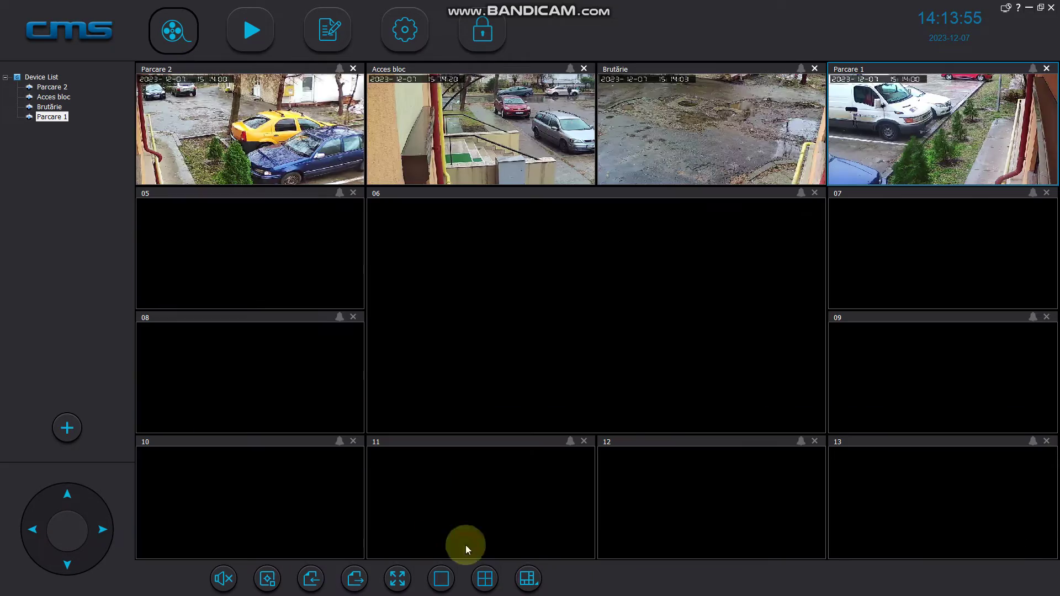
{"action": "left_click", "coordinate": [400, 582]}
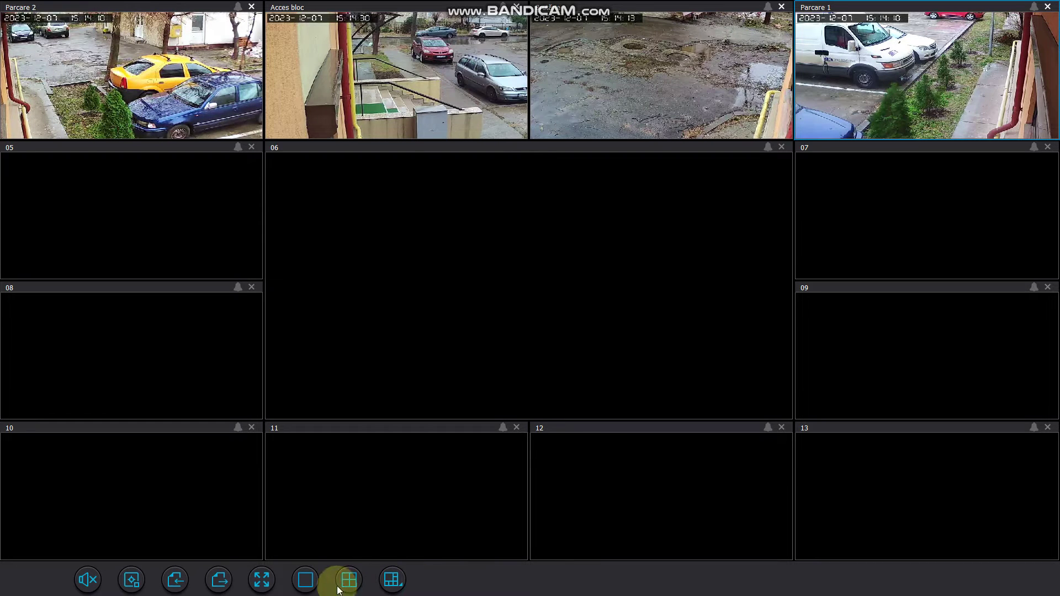
{"action": "left_click", "coordinate": [262, 581]}
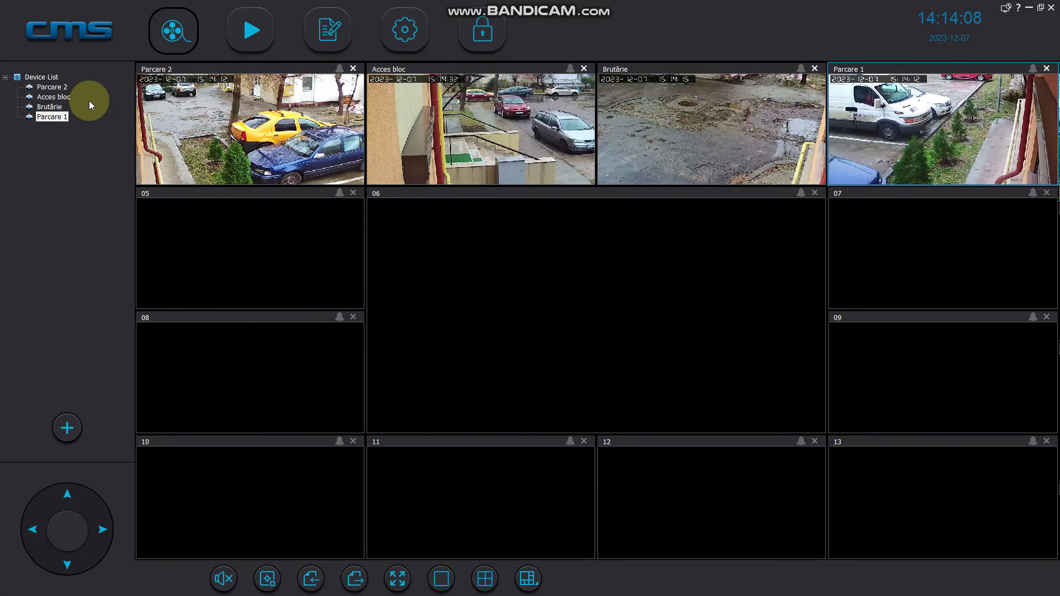
- Go to the Playback page and choose which record file type to search
{"action": "left_click", "coordinate": [246, 37]}
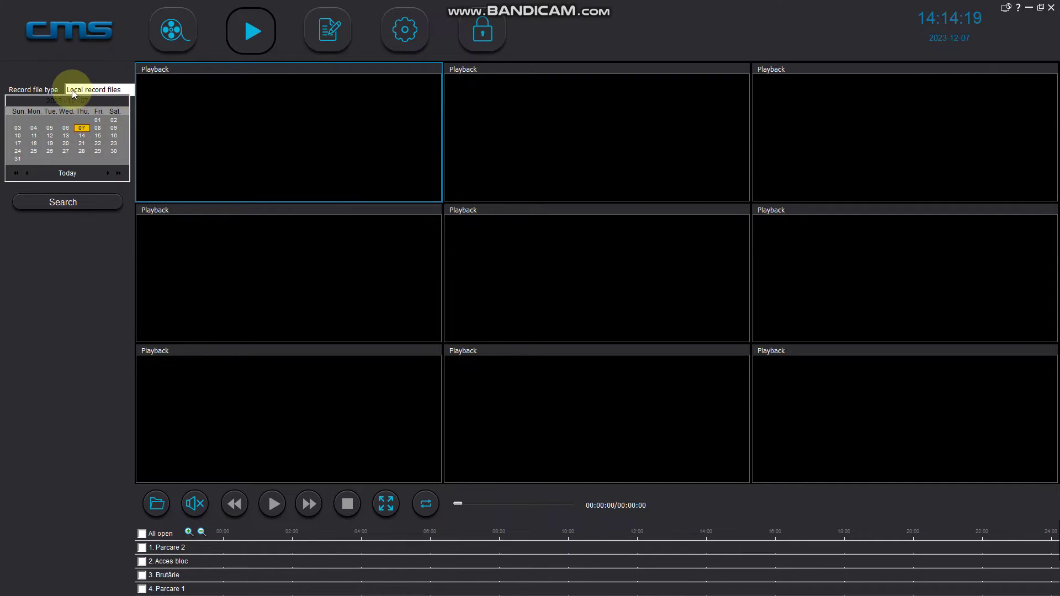
{"action": "left_click", "coordinate": [127, 89]}
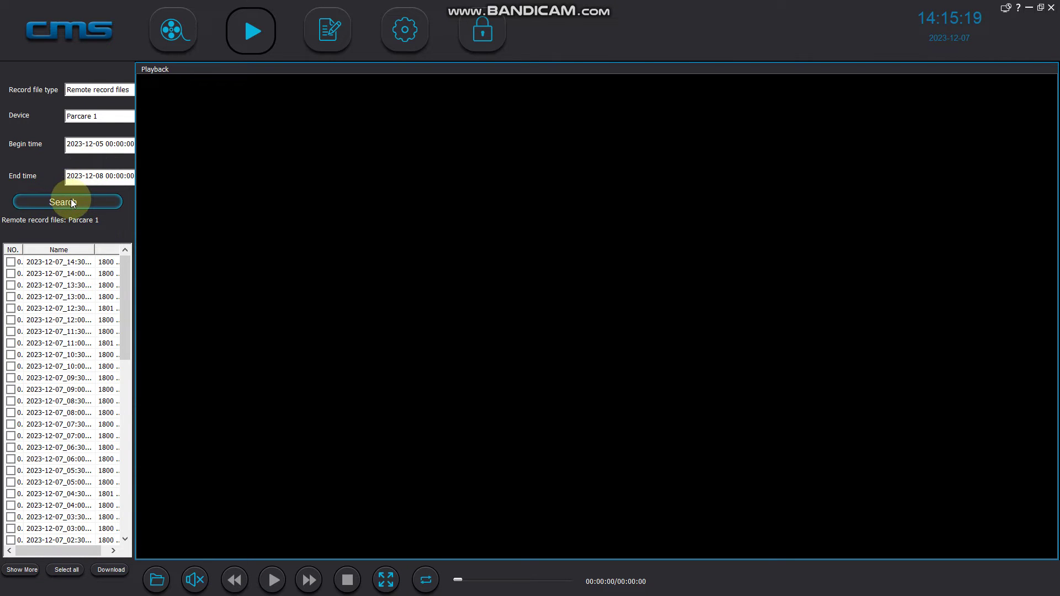
{"action": "scroll", "coordinate": [79, 296], "scroll_direction": "down", "scroll_amount": 1}
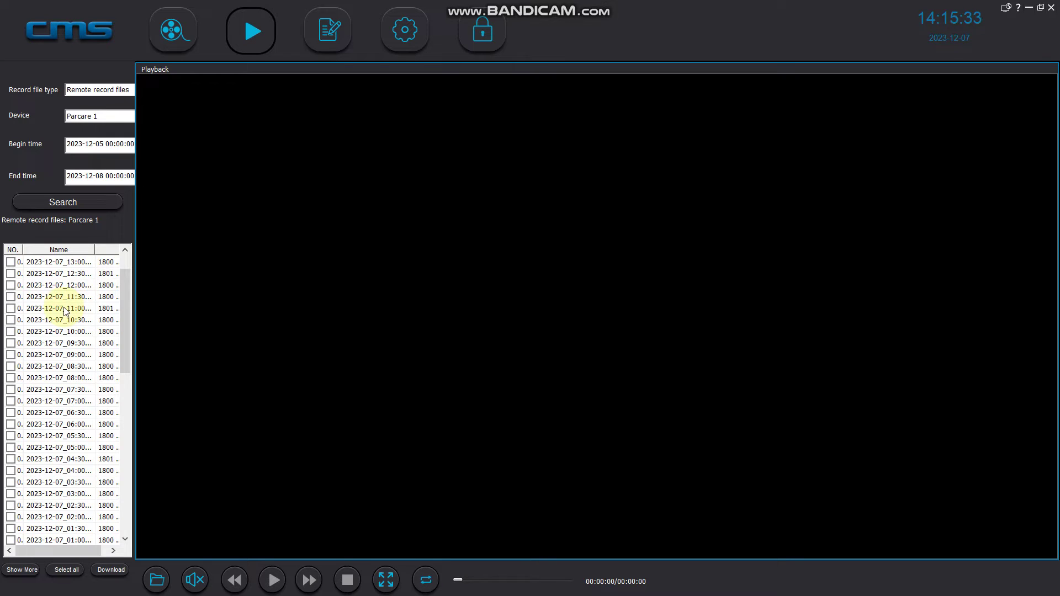
{"action": "scroll", "coordinate": [64, 308], "scroll_direction": "down", "scroll_amount": 4}
{"action": "scroll", "coordinate": [54, 344], "scroll_direction": "down", "scroll_amount": 4}
{"action": "scroll", "coordinate": [53, 345], "scroll_direction": "down", "scroll_amount": 4}
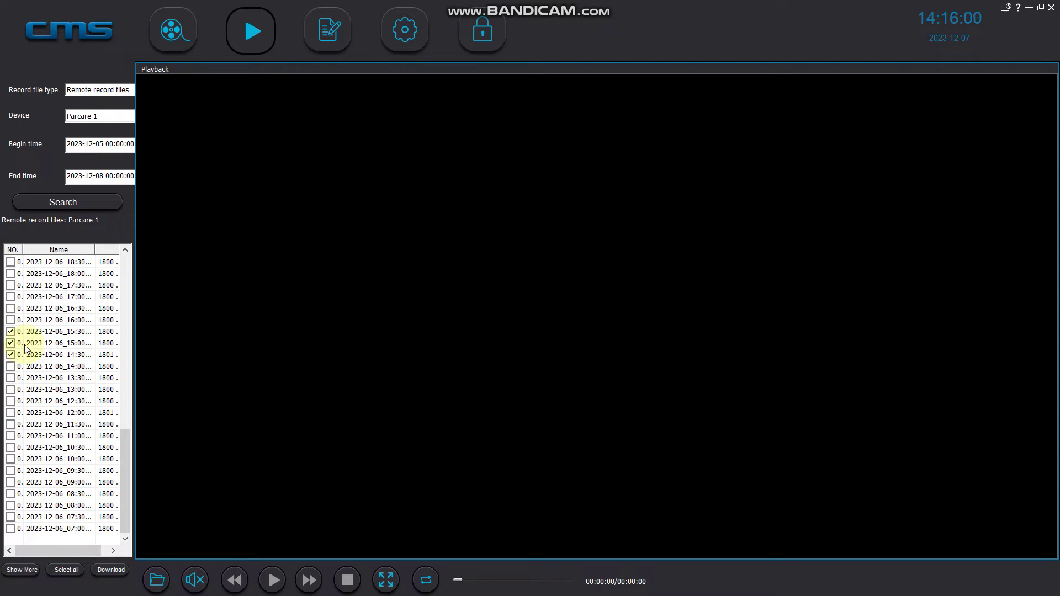
- Start downloading the ticked 2023-12-06 recordings (14:30, 15:00, 15:30)
{"action": "left_click", "coordinate": [113, 569]}
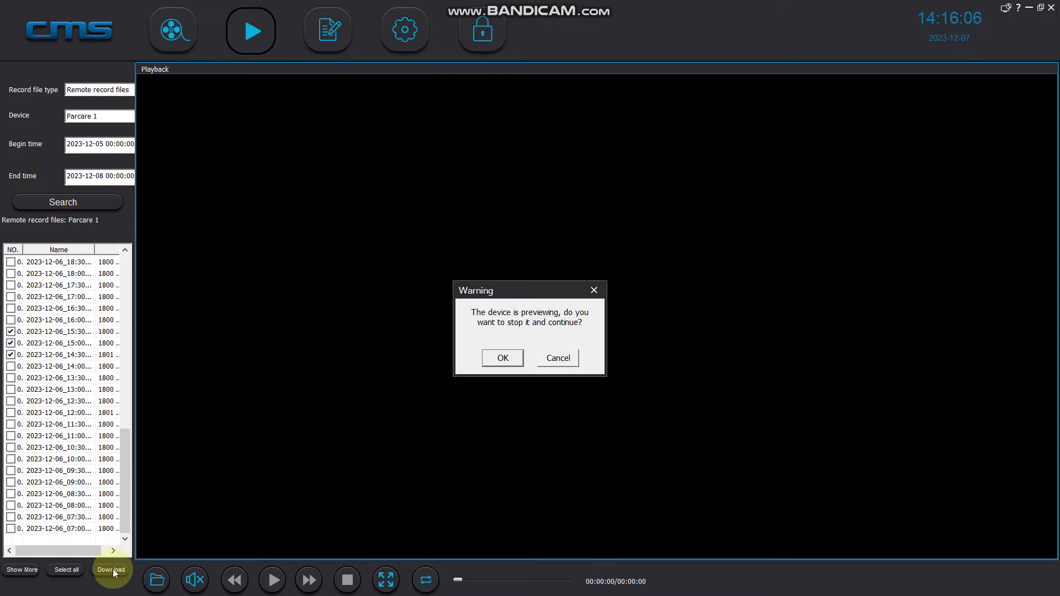
- Confirm stopping the device preview so the three downloads proceed
{"action": "left_click", "coordinate": [504, 359]}
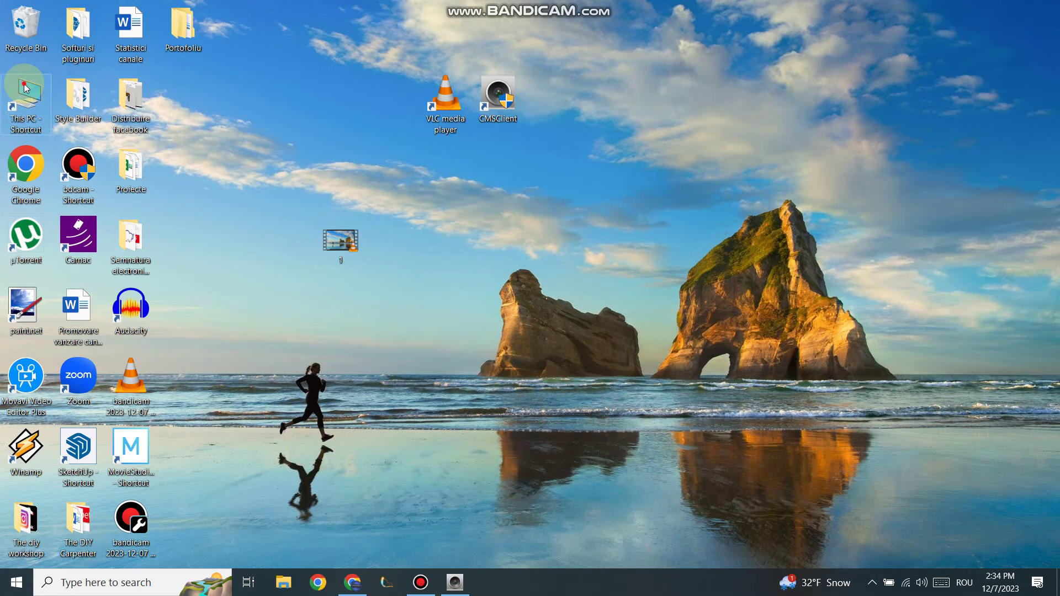
- Browse File Explorer to C:\CMS Files\Video\Download\37964738
{"action": "double_click", "coordinate": [25, 92]}
{"action": "double_click", "coordinate": [556, 389]}
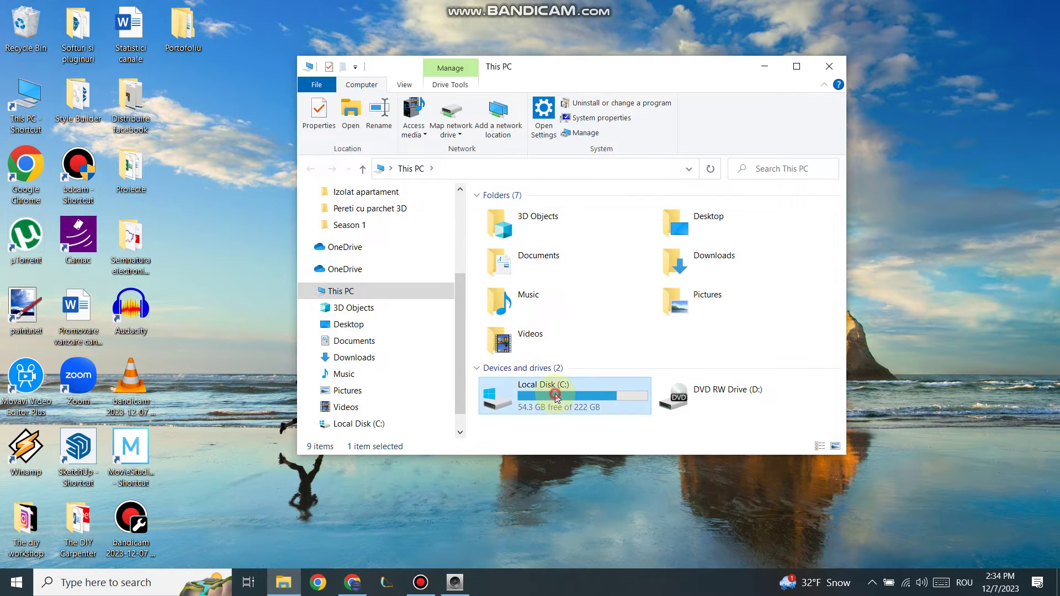
{"action": "double_click", "coordinate": [513, 229]}
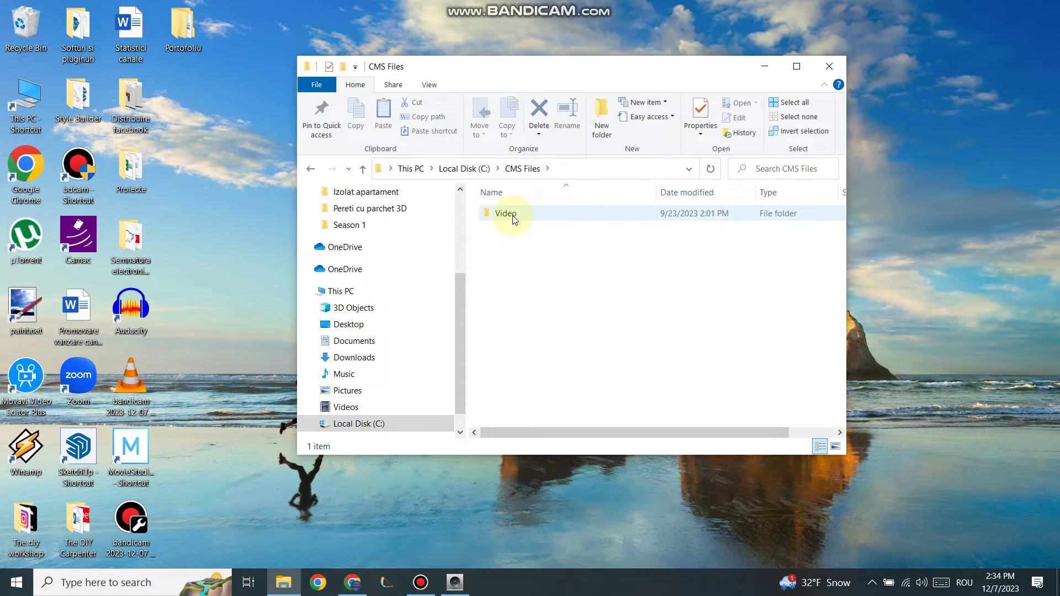
{"action": "double_click", "coordinate": [513, 216]}
{"action": "double_click", "coordinate": [513, 215]}
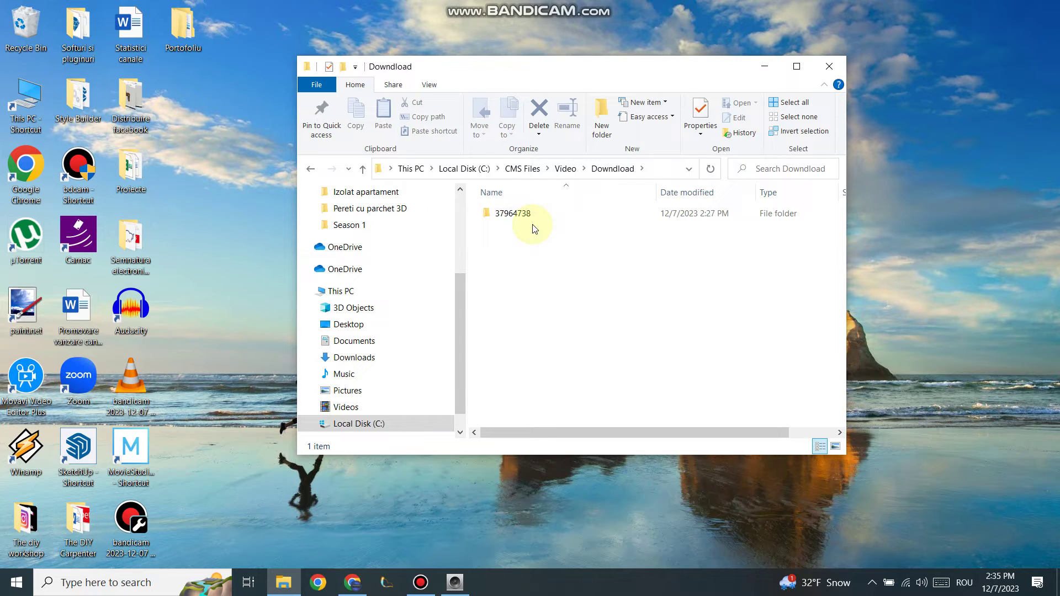
{"action": "double_click", "coordinate": [506, 213]}
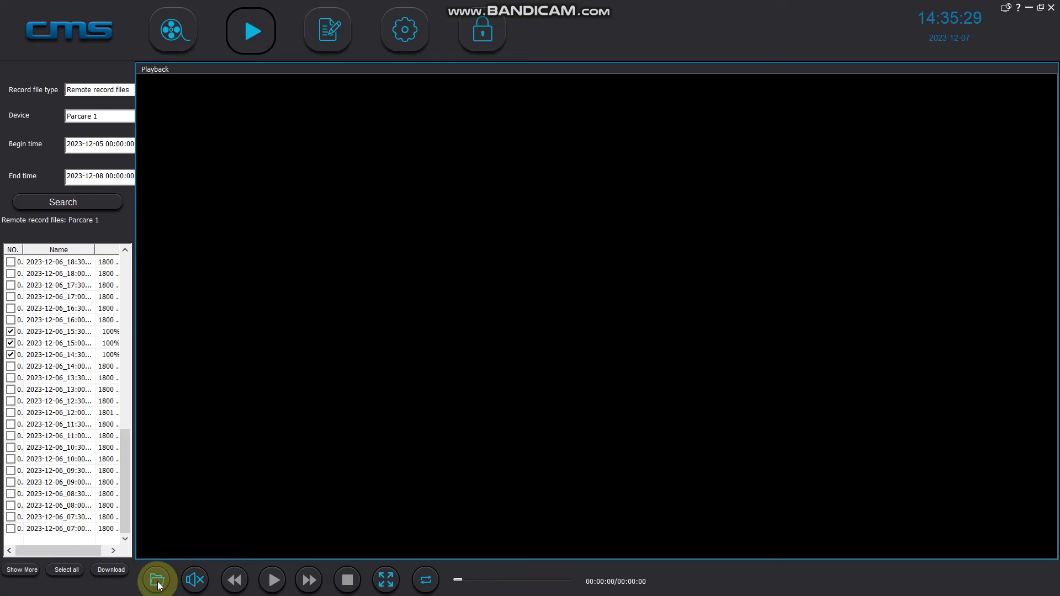
- Play 20231206_143000_M_h265.av from the Download\37964738 folder, then stop it
{"action": "left_click", "coordinate": [158, 582]}
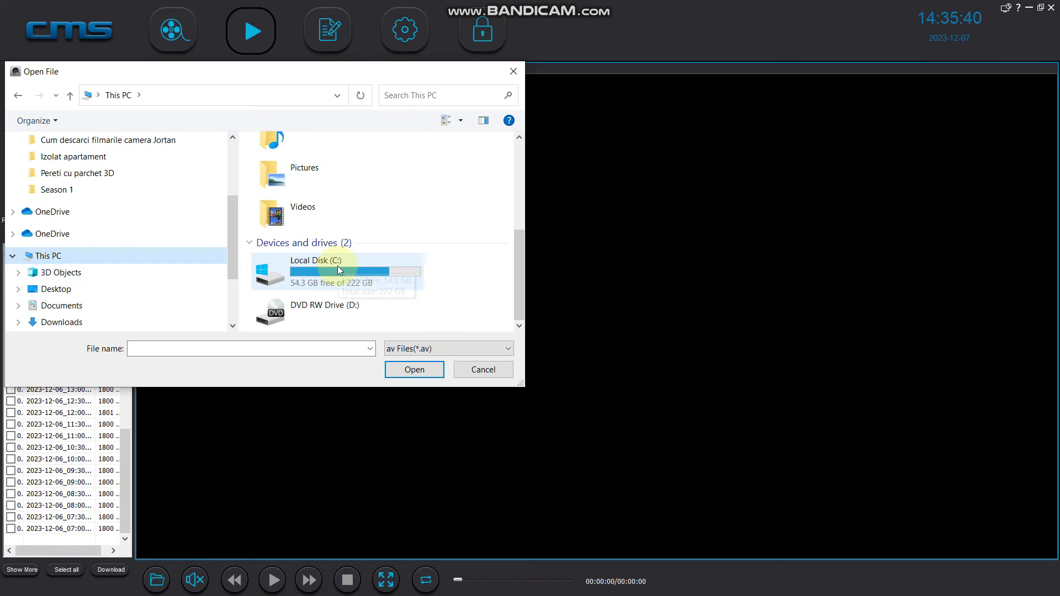
{"action": "double_click", "coordinate": [336, 266]}
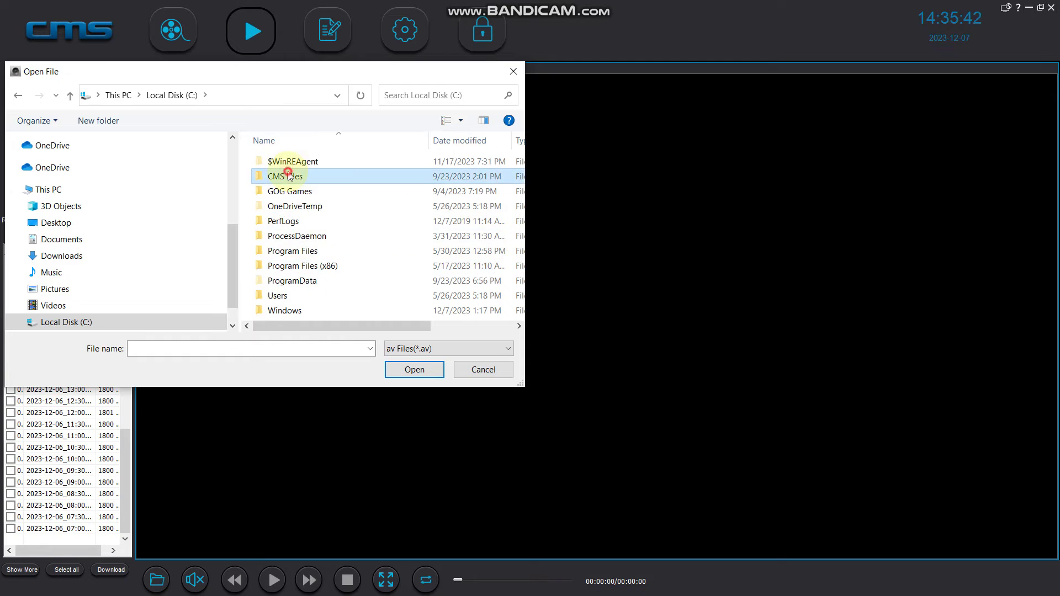
{"action": "double_click", "coordinate": [286, 175]}
{"action": "double_click", "coordinate": [282, 162]}
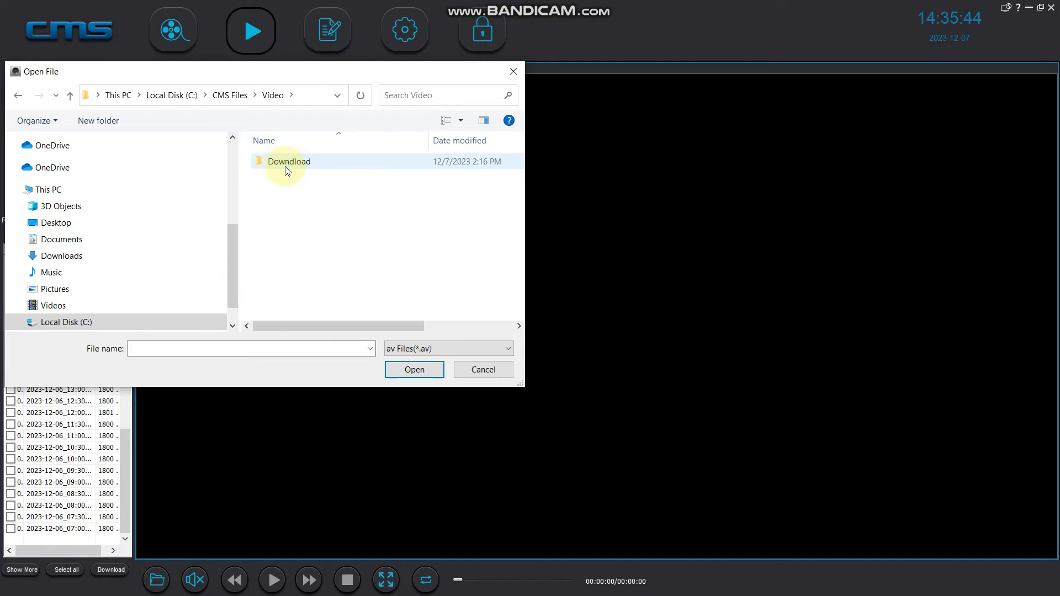
{"action": "double_click", "coordinate": [286, 163]}
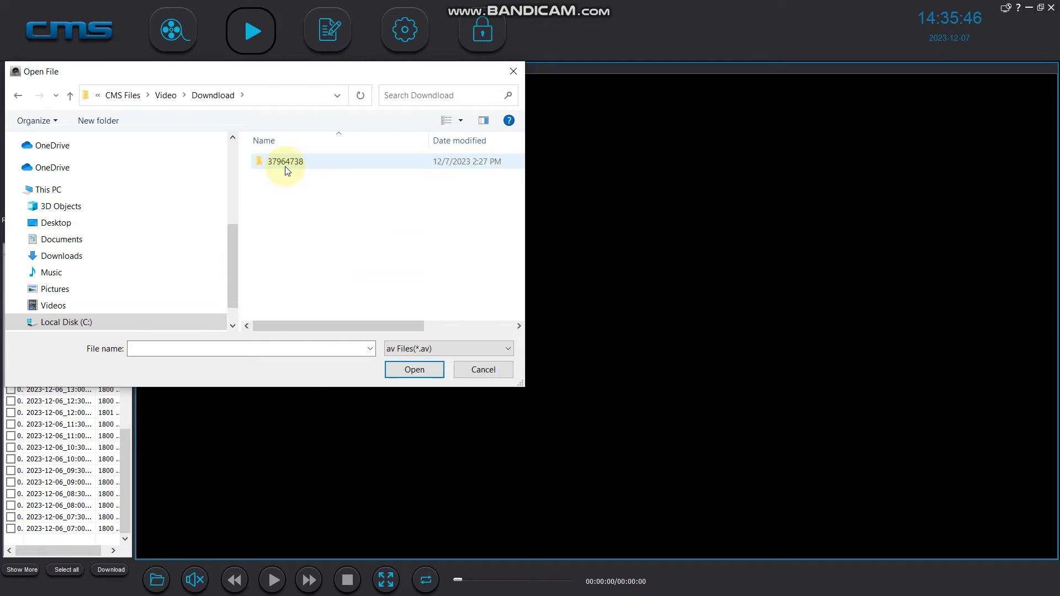
{"action": "double_click", "coordinate": [286, 166]}
{"action": "left_click", "coordinate": [289, 164]}
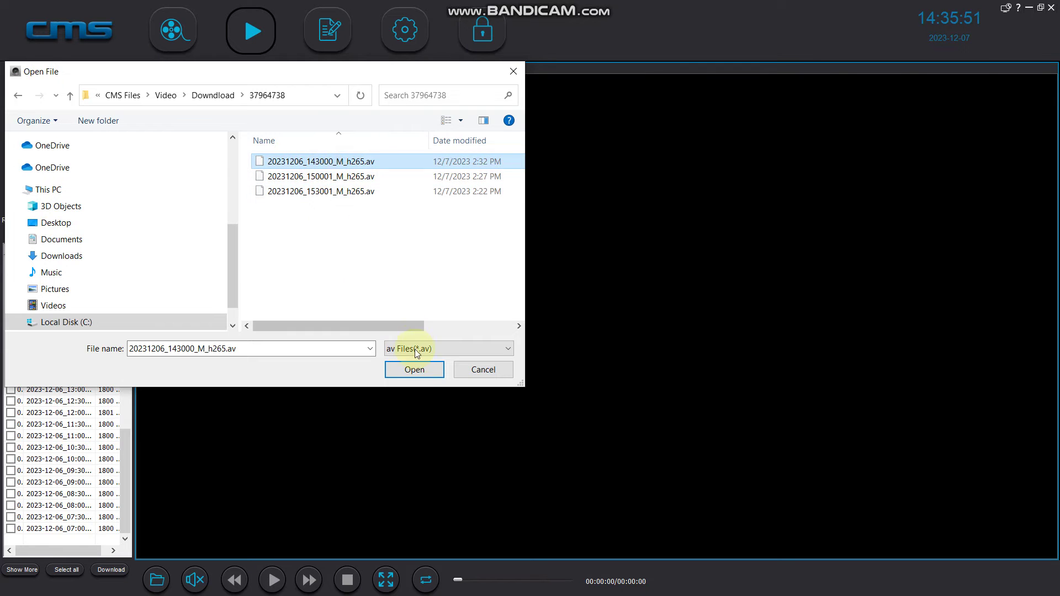
{"action": "left_click", "coordinate": [410, 376]}
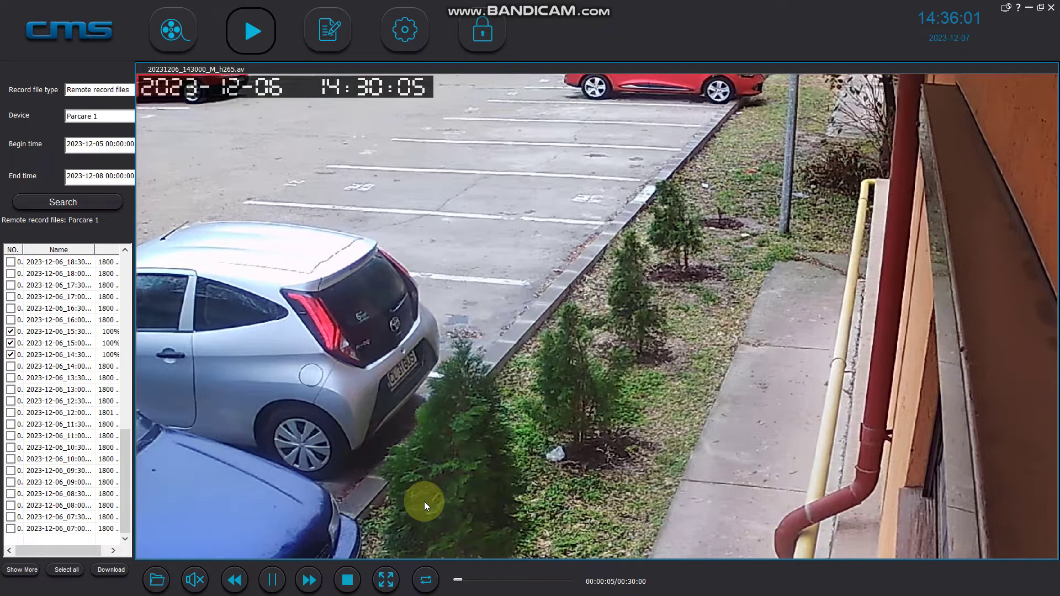
{"action": "left_click", "coordinate": [352, 582]}
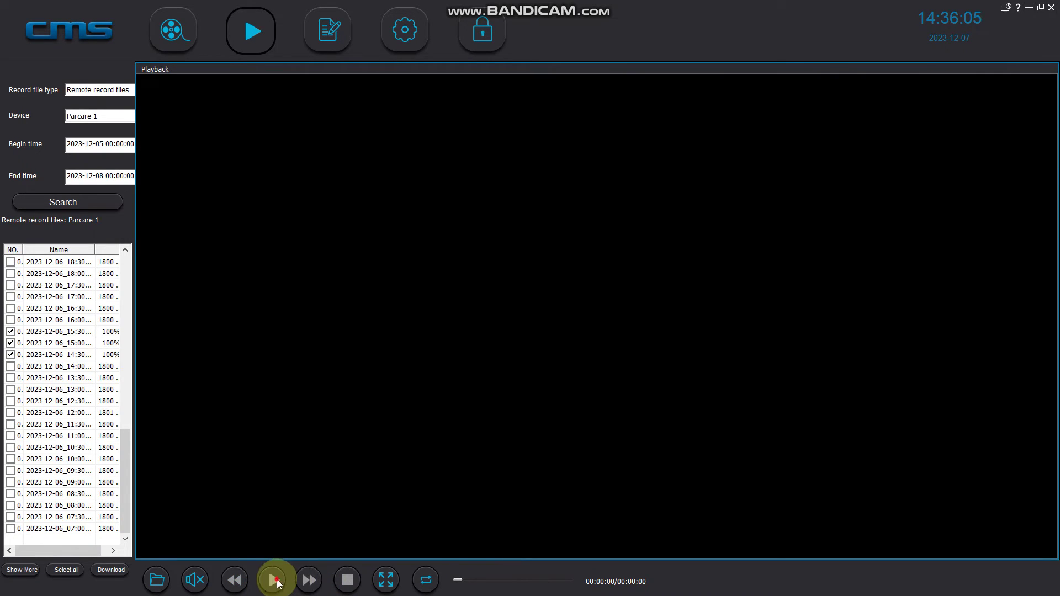
- Play 20231206_150001_M_h265.av and drag the slider ahead to about 00:24:52
{"action": "left_click", "coordinate": [156, 580]}
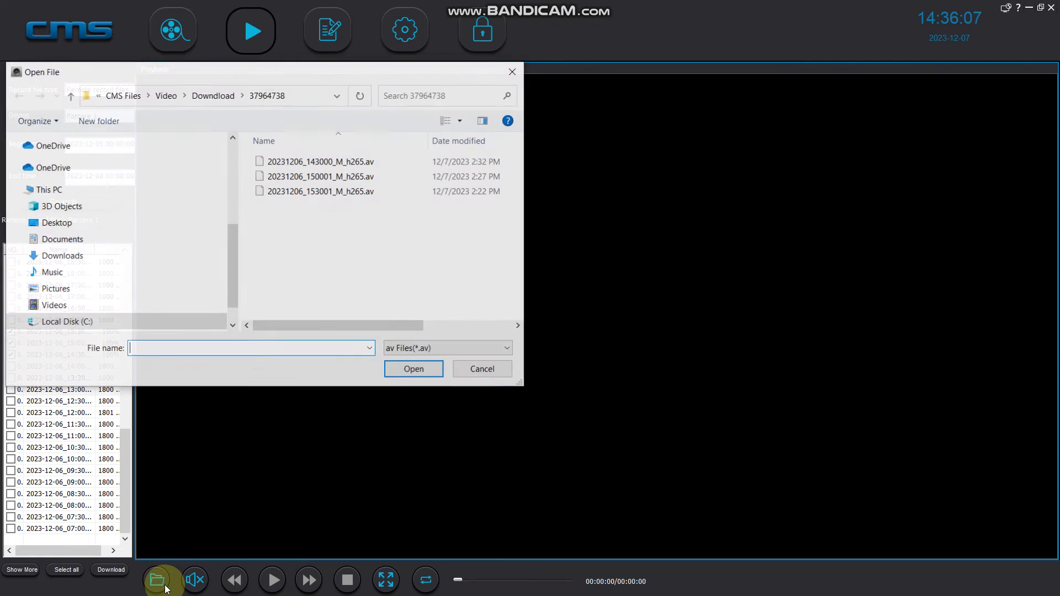
{"action": "left_click", "coordinate": [368, 177]}
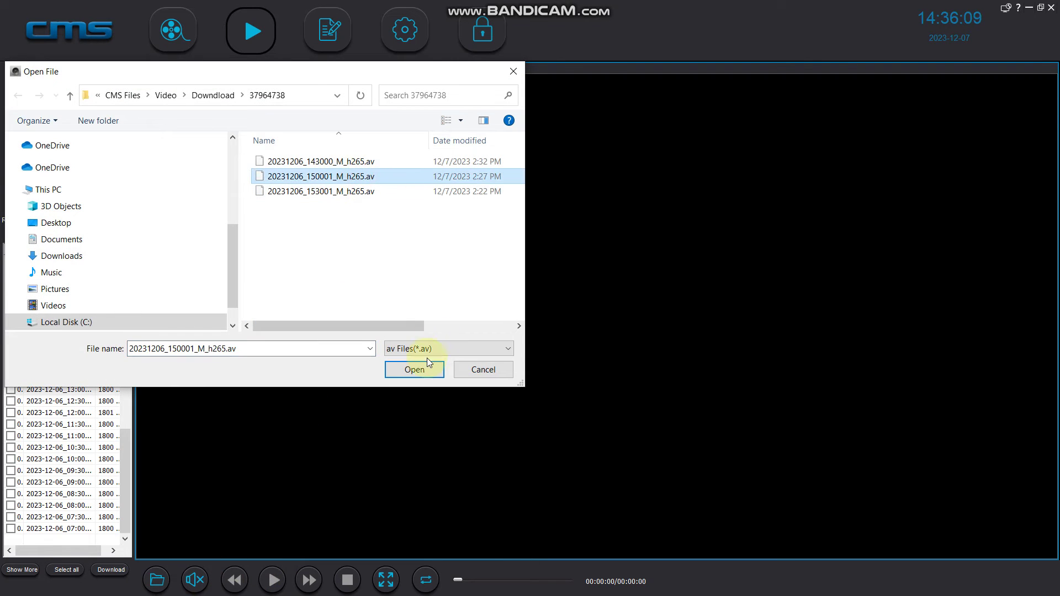
{"action": "left_click", "coordinate": [421, 371]}
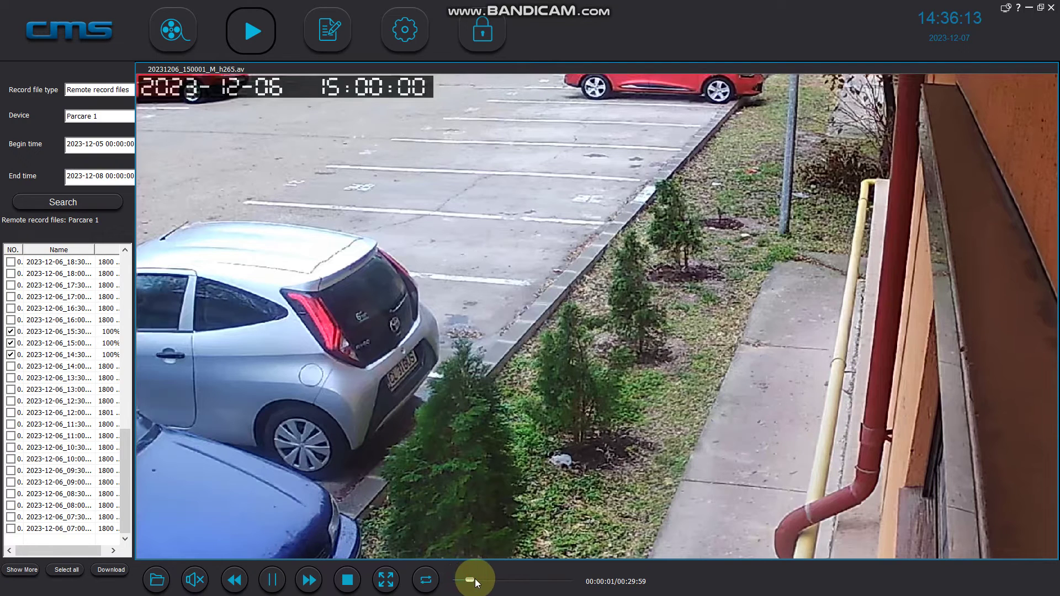
{"action": "left_click_drag", "start_coordinate": [475, 580], "coordinate": [494, 583]}
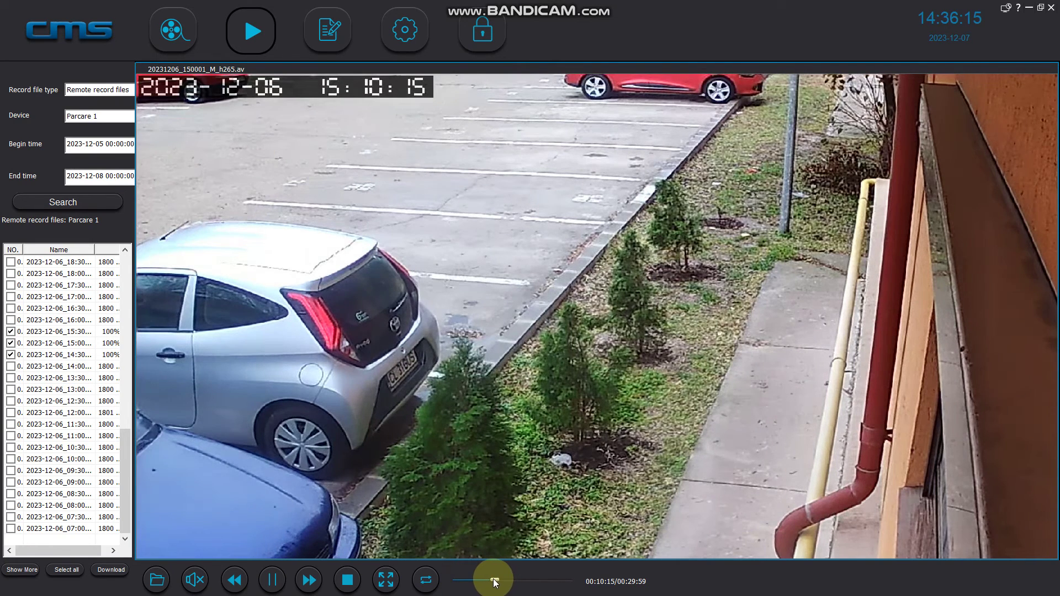
{"action": "left_click_drag", "start_coordinate": [494, 583], "coordinate": [567, 584]}
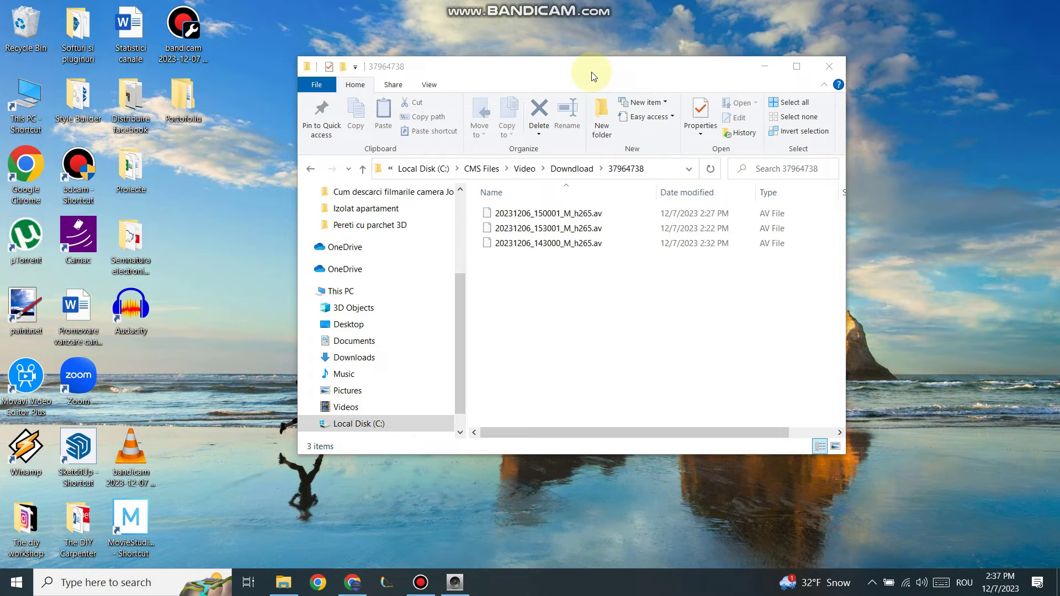
- Lower the Explorer window and drop 20231206_150001_M_h265.av onto the VLC shortcut
{"action": "left_click_drag", "start_coordinate": [592, 76], "coordinate": [591, 183]}
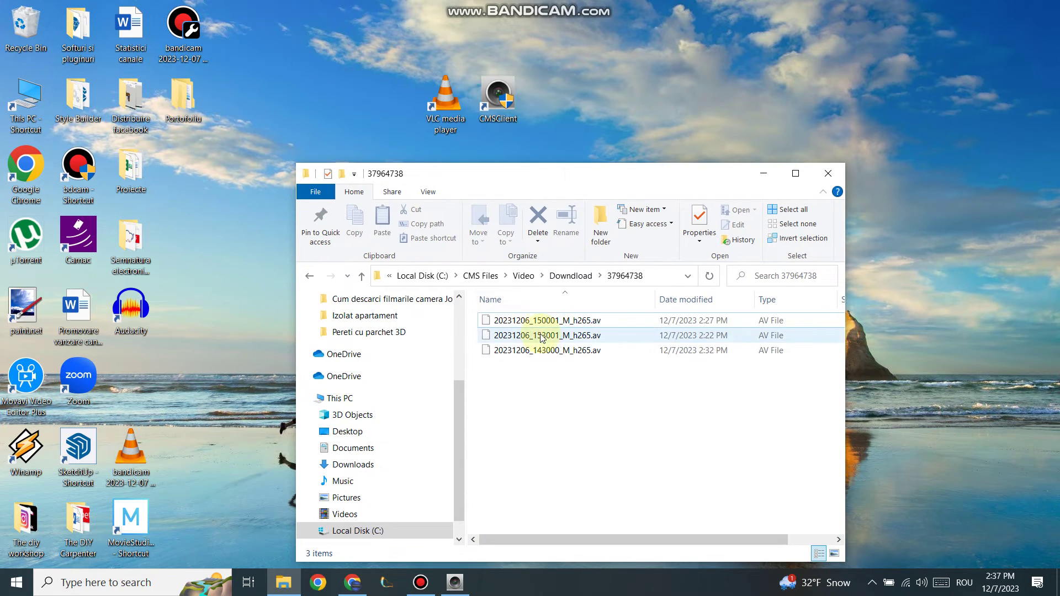
{"action": "left_click_drag", "start_coordinate": [538, 320], "coordinate": [440, 104]}
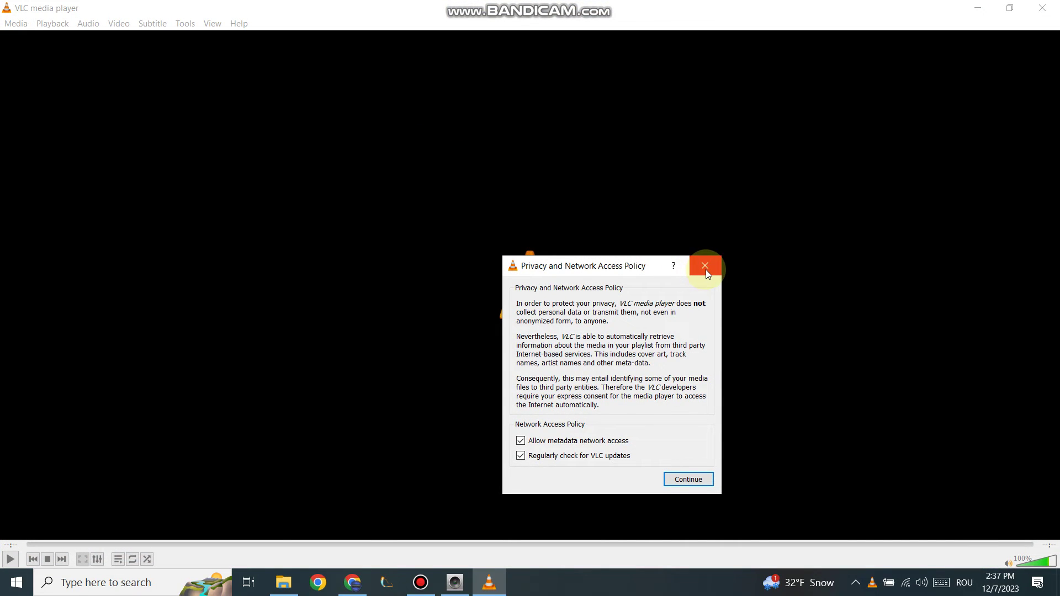
- Close VLC's Privacy and Network Access Policy dialog
{"action": "left_click", "coordinate": [706, 269]}
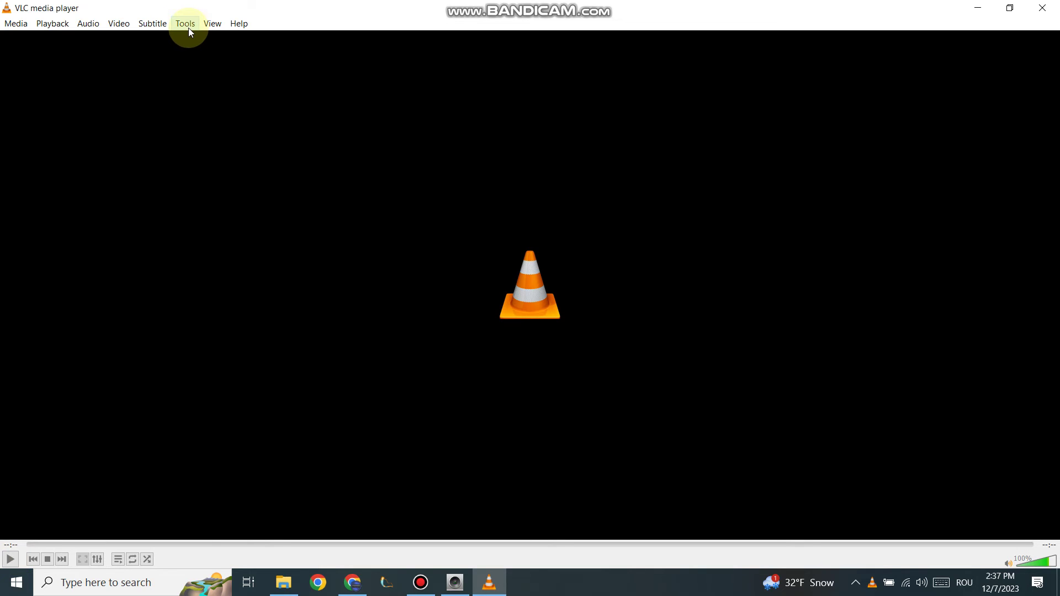
- In VLC's All settings under Input/Codecs > Demuxers, set Demux module to HEVC/H.265 video demuxer
{"action": "left_click", "coordinate": [187, 28]}
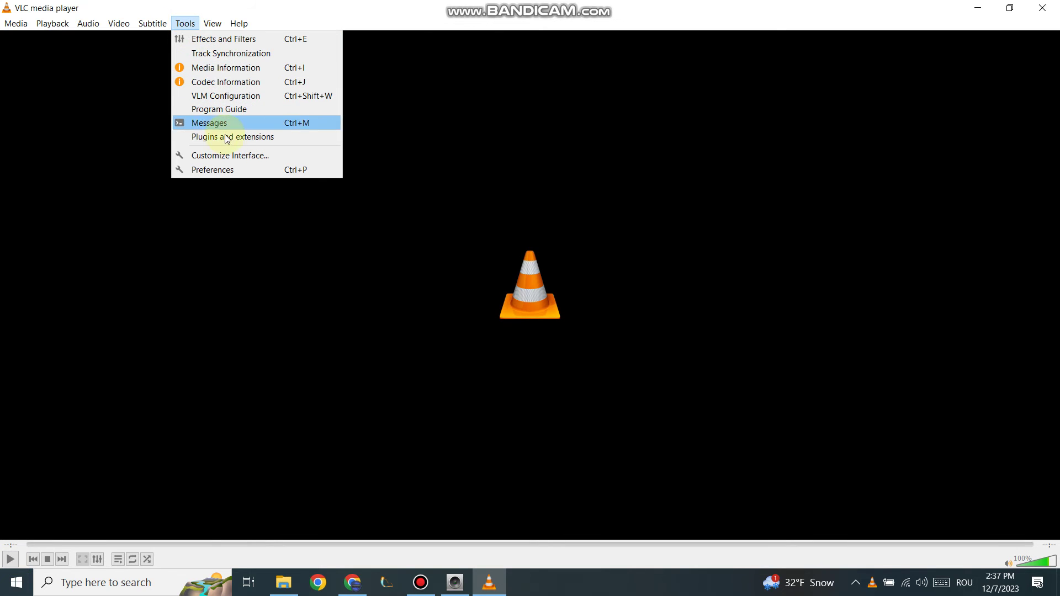
{"action": "left_click", "coordinate": [220, 173]}
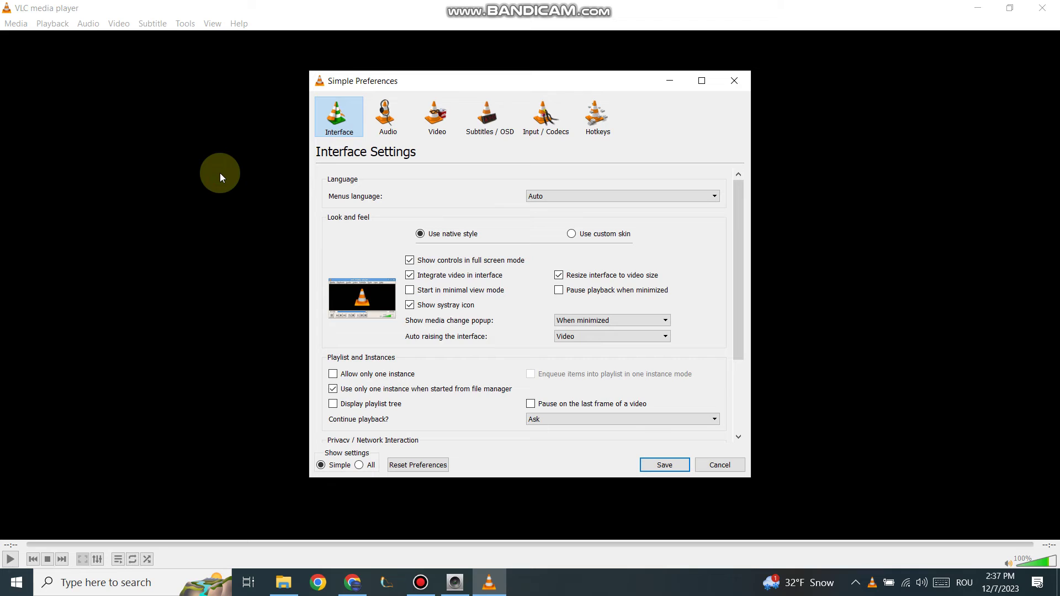
{"action": "left_click", "coordinate": [359, 465]}
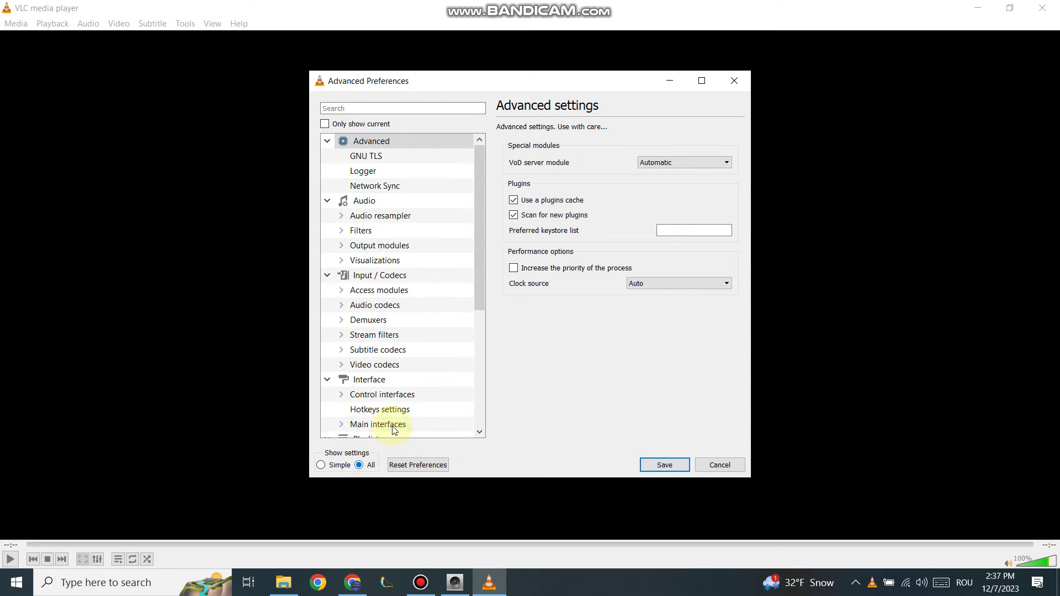
{"action": "left_click", "coordinate": [383, 325]}
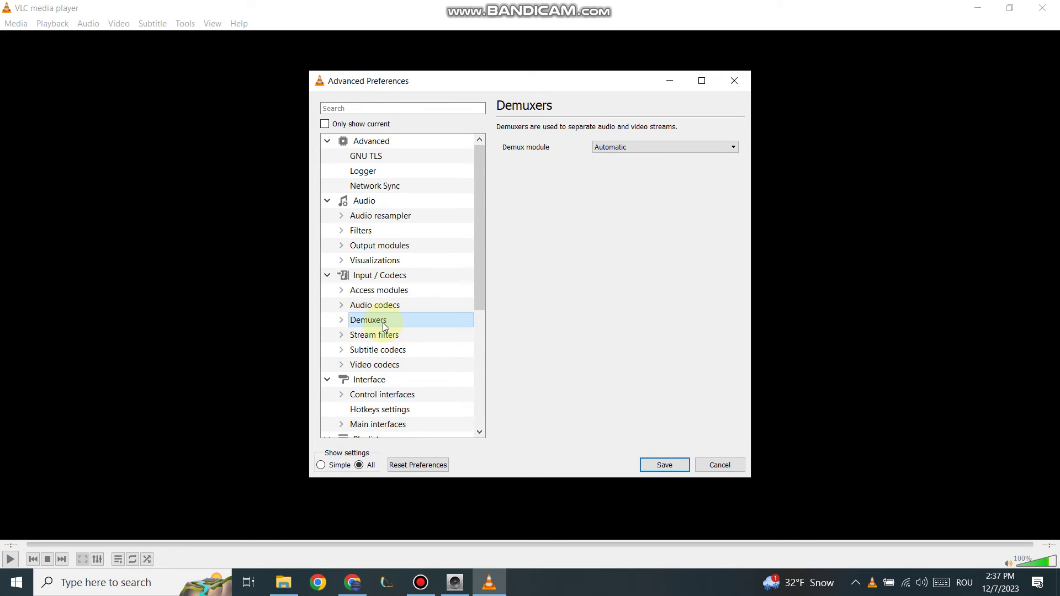
{"action": "left_click", "coordinate": [665, 147]}
{"action": "scroll", "coordinate": [663, 176], "scroll_direction": "down", "scroll_amount": 3}
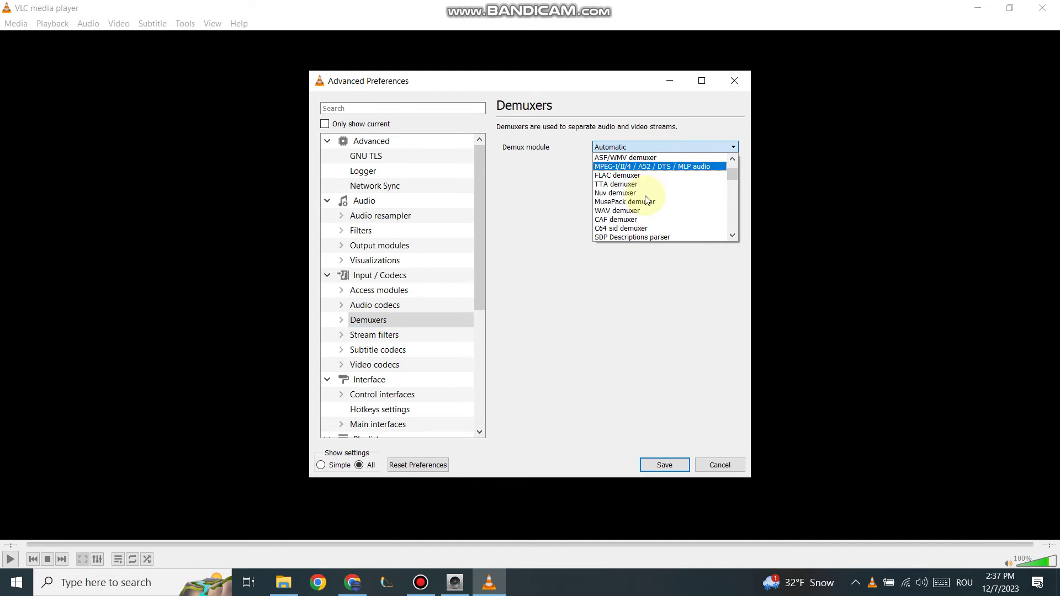
{"action": "scroll", "coordinate": [645, 202], "scroll_direction": "down", "scroll_amount": 2}
{"action": "scroll", "coordinate": [645, 201], "scroll_direction": "down", "scroll_amount": 1}
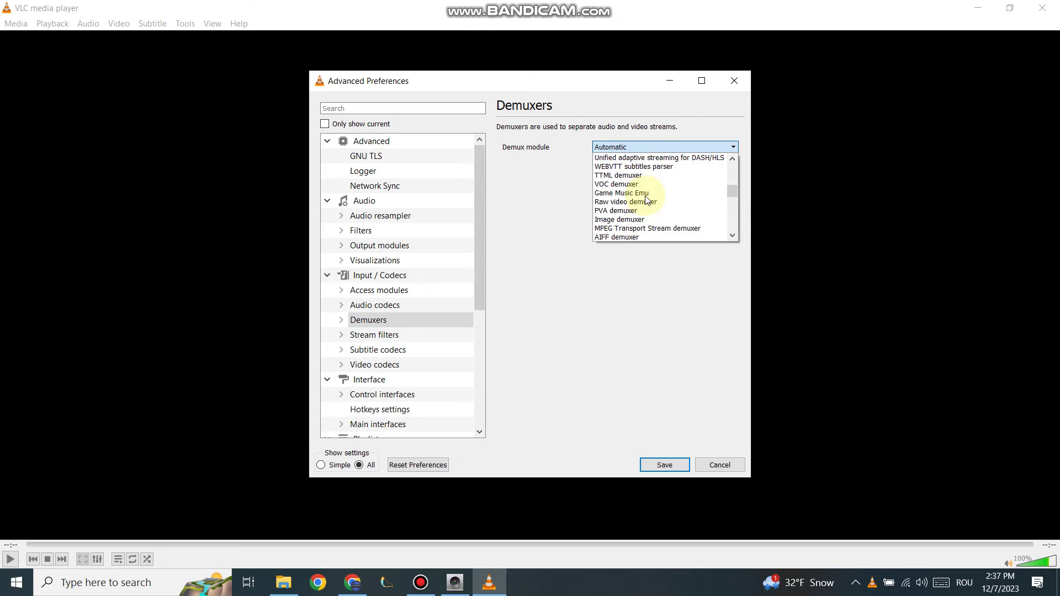
{"action": "scroll", "coordinate": [646, 201], "scroll_direction": "down", "scroll_amount": 1}
{"action": "scroll", "coordinate": [645, 201], "scroll_direction": "down", "scroll_amount": 2}
{"action": "scroll", "coordinate": [645, 201], "scroll_direction": "down", "scroll_amount": 2}
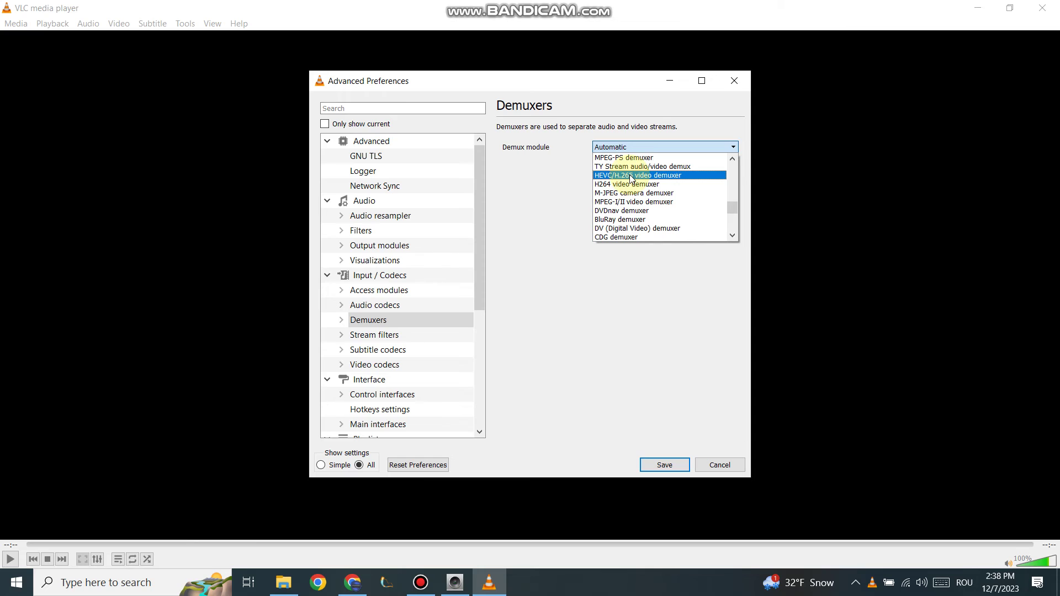
{"action": "left_click", "coordinate": [630, 177]}
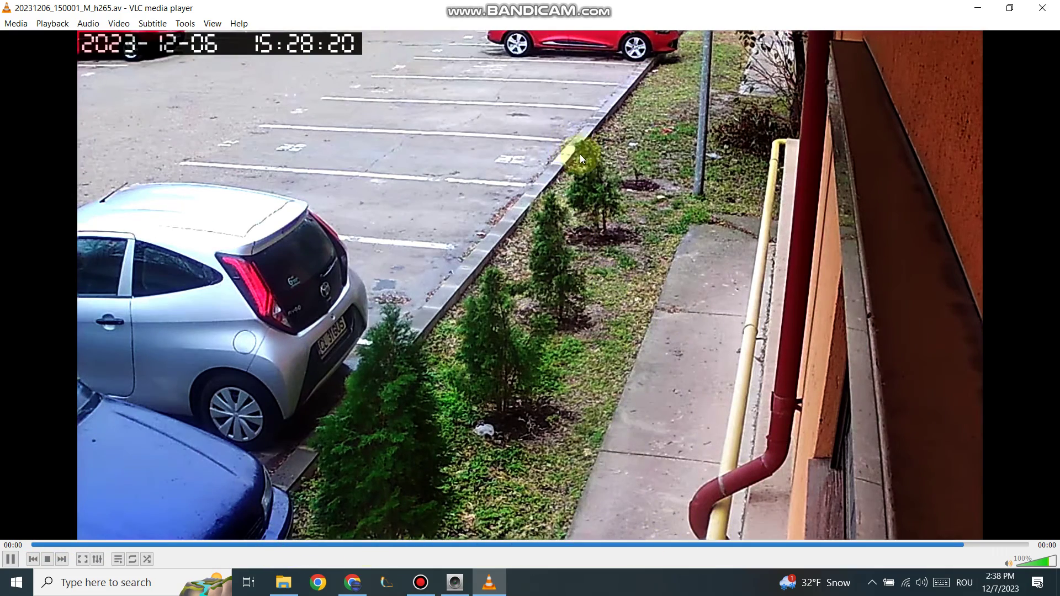
- Open VLC's Tools menu while the 20231206_150001 recording plays
{"action": "left_click", "coordinate": [185, 23]}
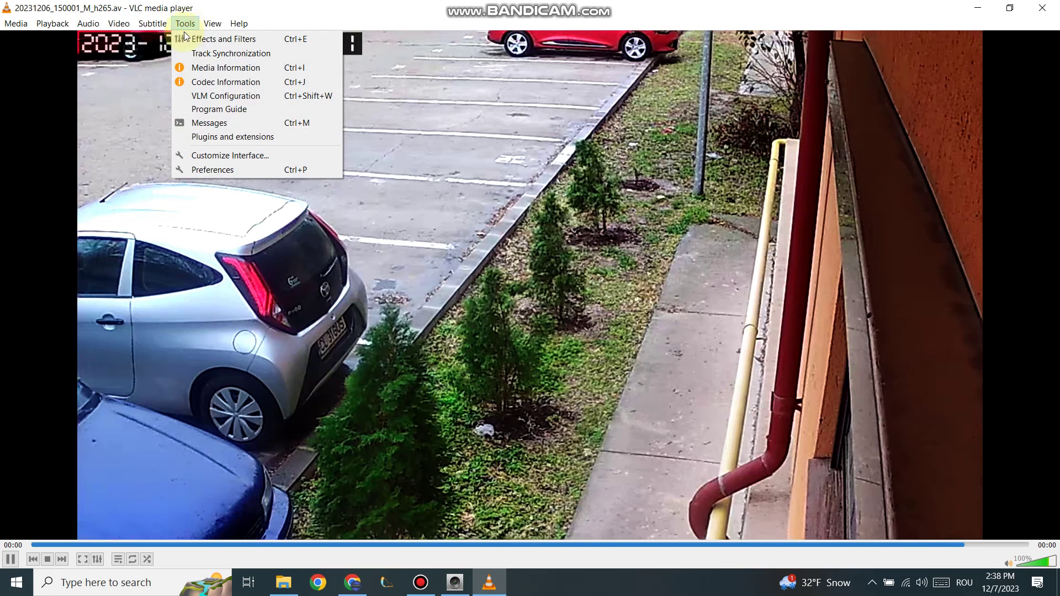
- Reset all VLC preferences to their defaults and confirm the reset
{"action": "left_click", "coordinate": [226, 170]}
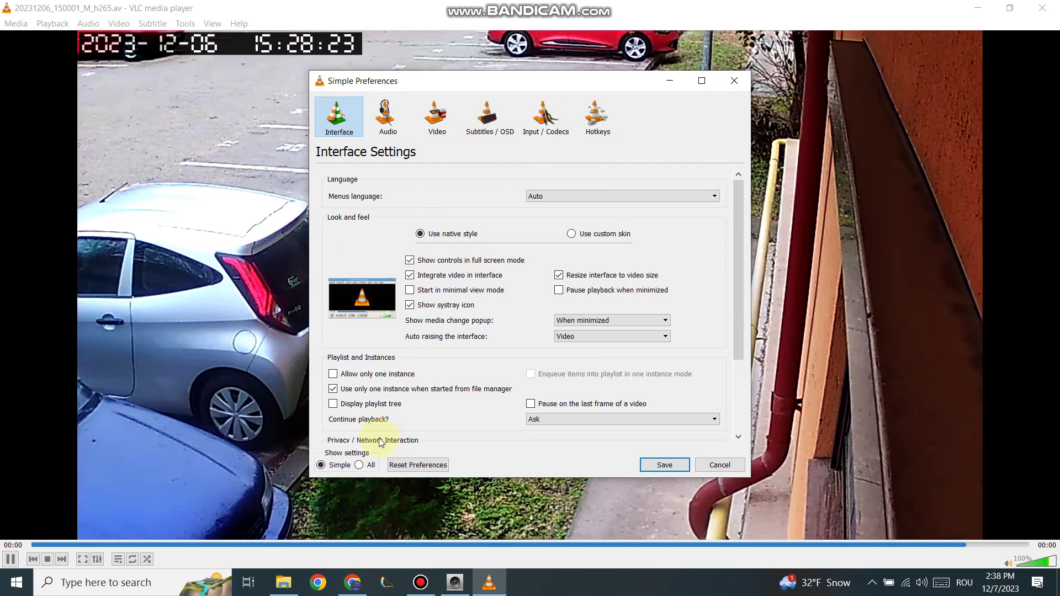
{"action": "left_click", "coordinate": [408, 467]}
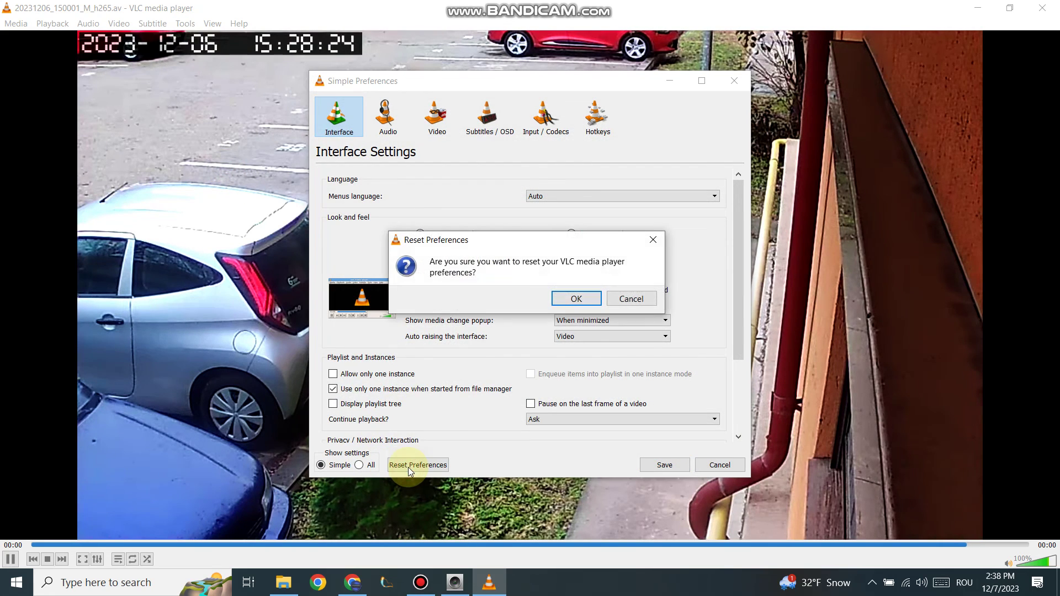
{"action": "left_click", "coordinate": [581, 301]}
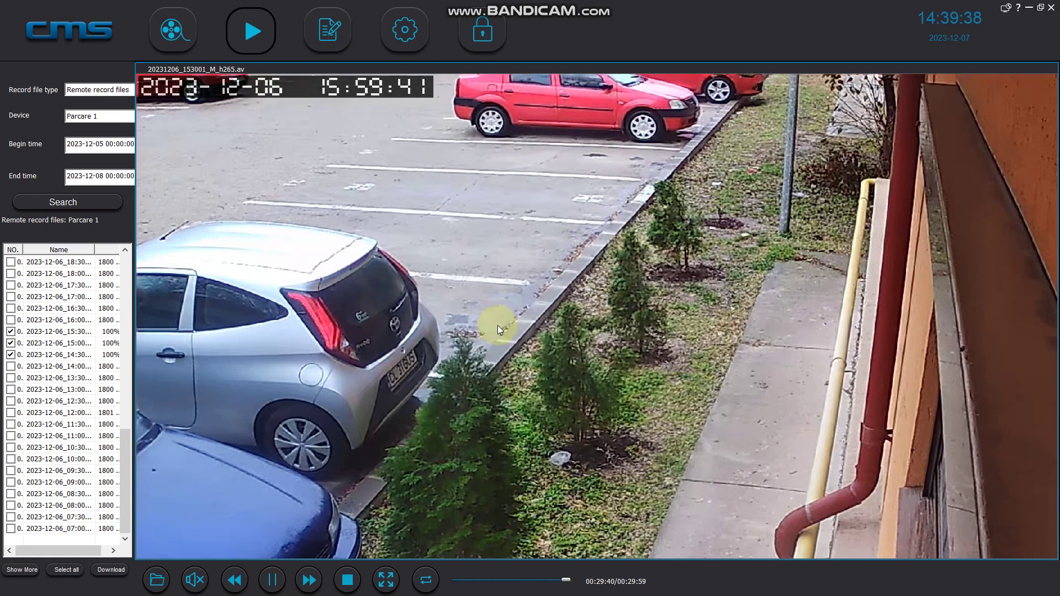
- Stop the 20231206_153001 playback and close the CMS Client window to bring up the Exit dialog
{"action": "left_click", "coordinate": [347, 579]}
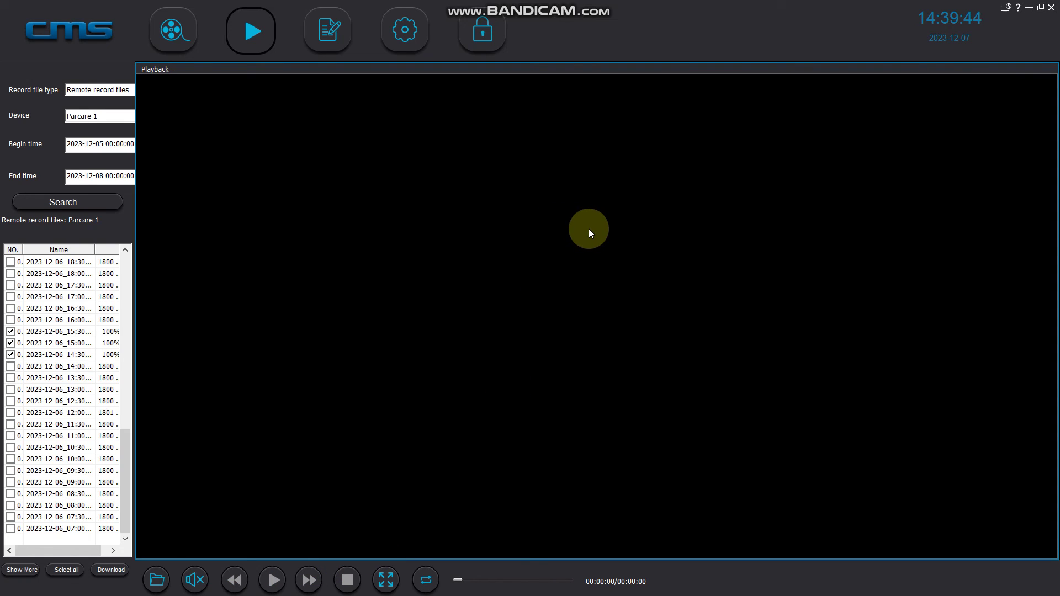
{"action": "left_click", "coordinate": [1051, 9]}
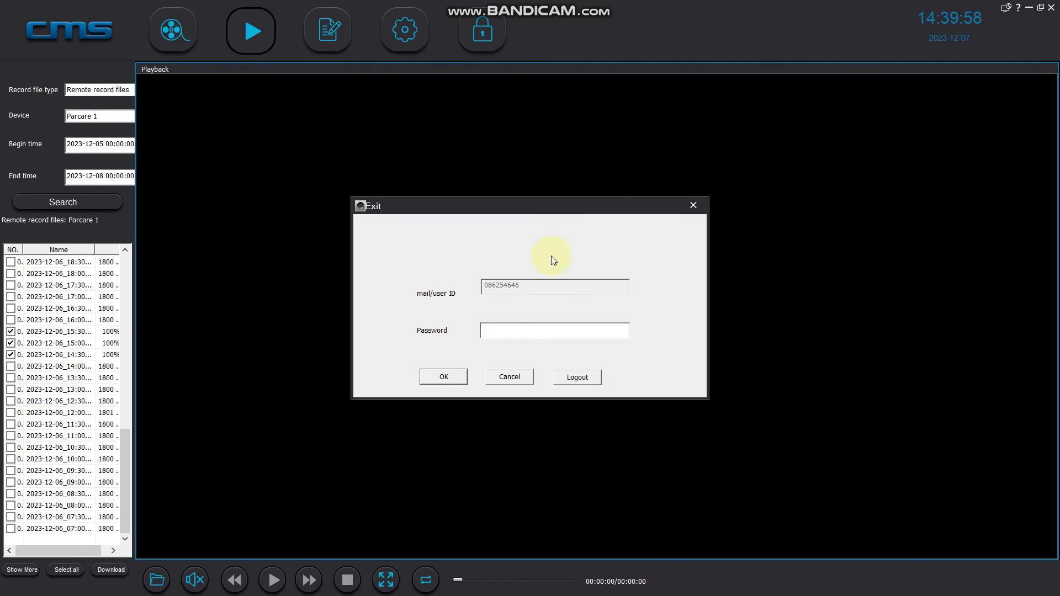
{"action": "type", "text": "**"}
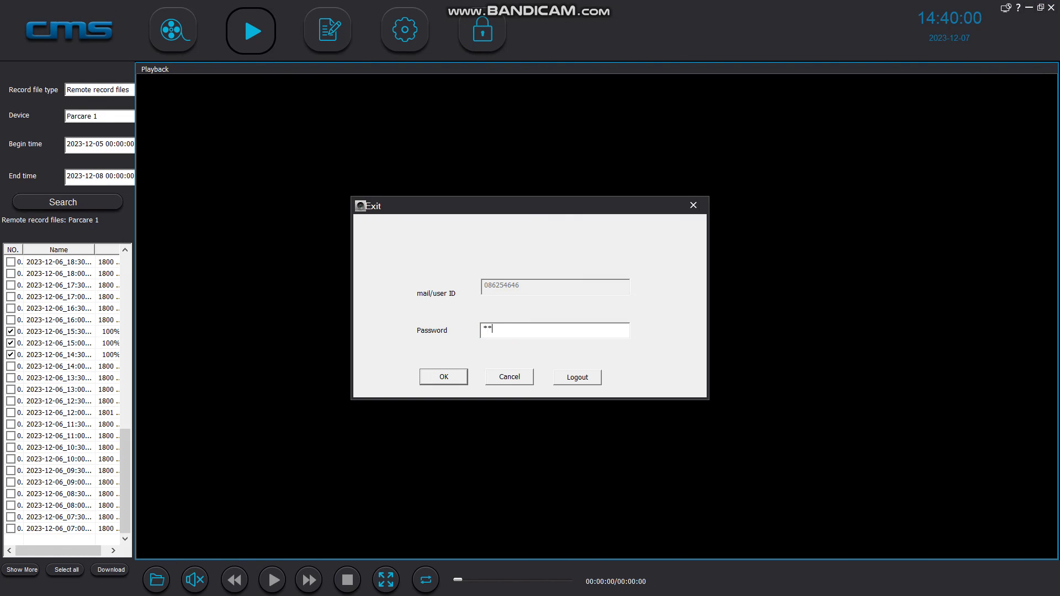